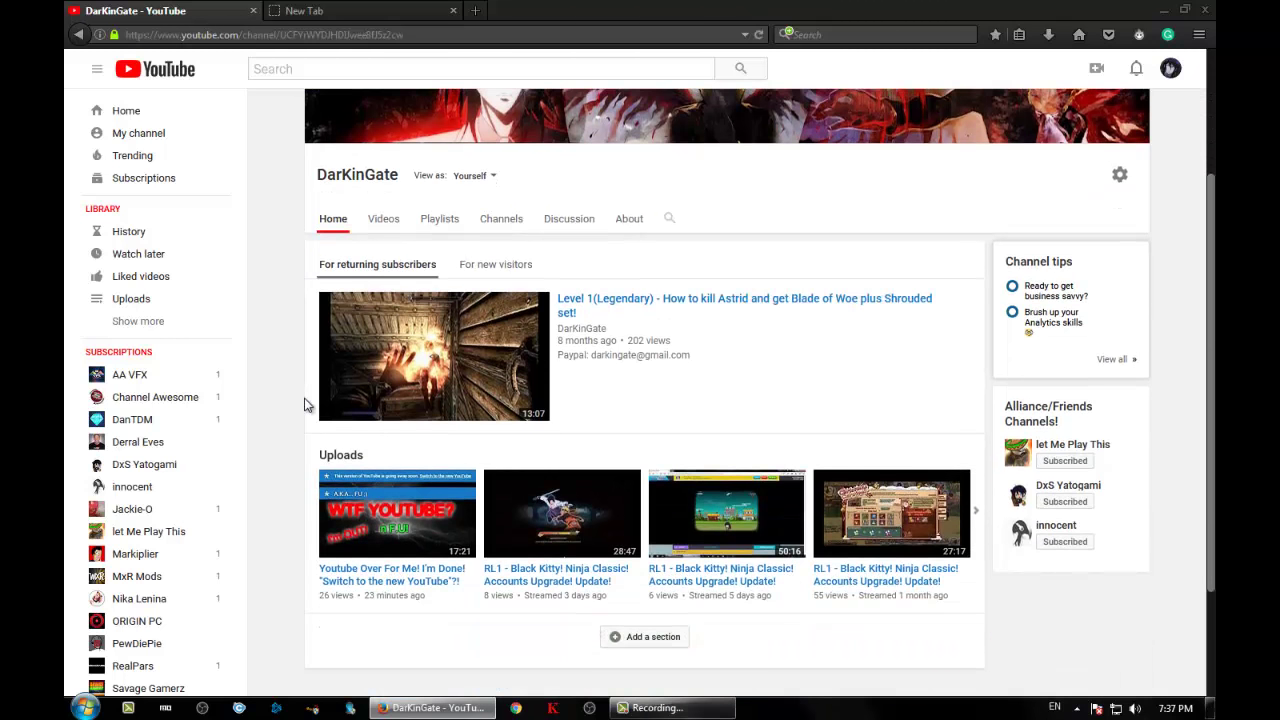
- Examine the notice banner above the channel page about this version of YouTube going away
scroll(305, 403, up, 3)
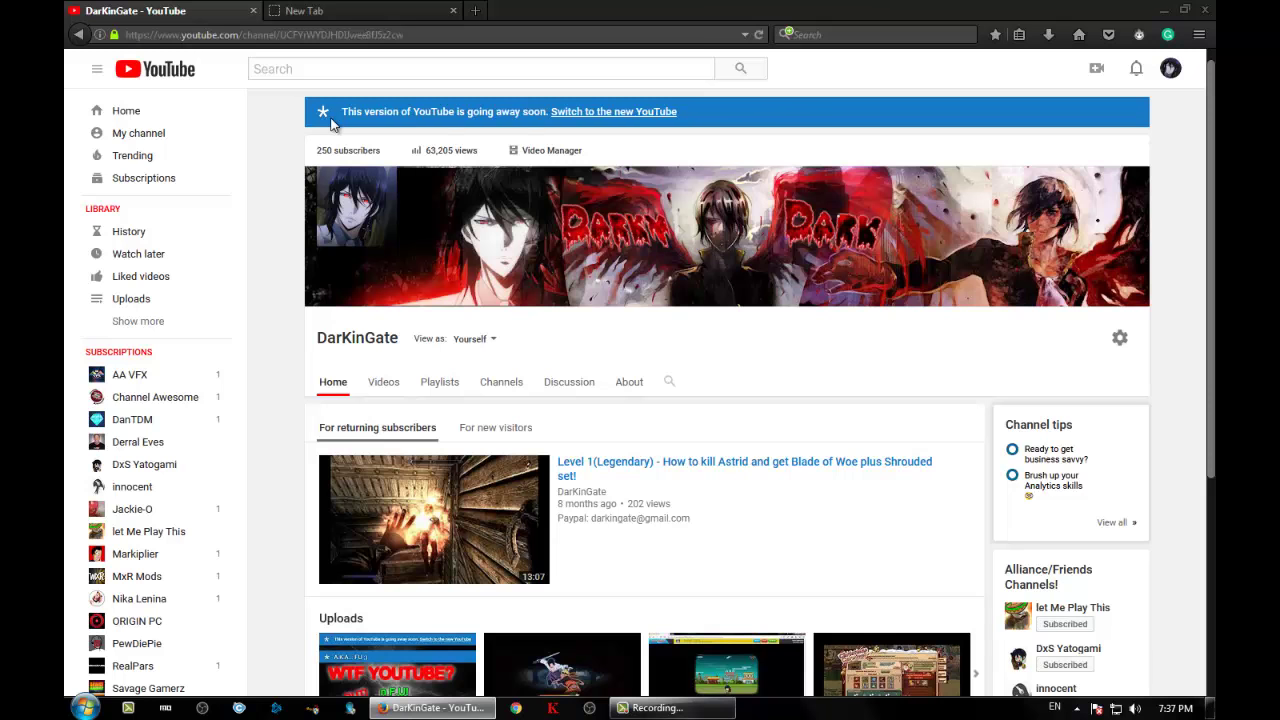
drag(341, 111, 705, 101)
click(706, 101)
- Open the Firefox Add-ons website through the browser's add-ons manager and close the manager's tab
click(1199, 34)
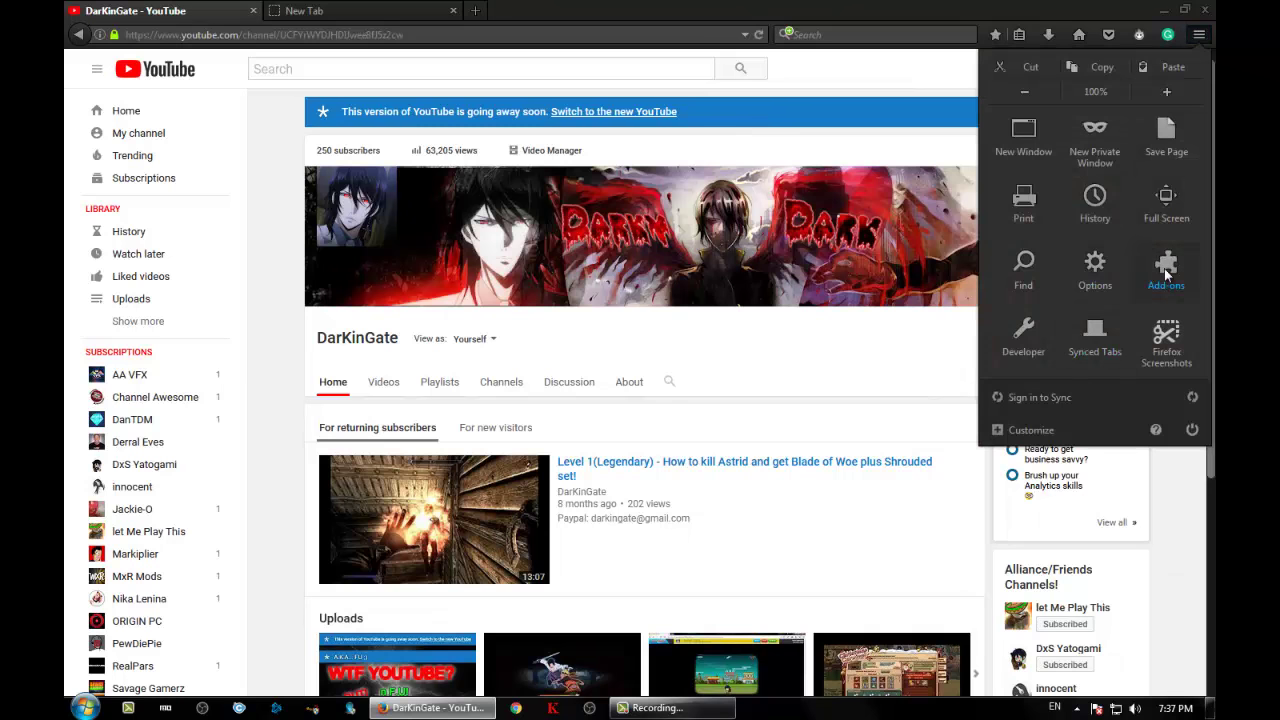
click(841, 98)
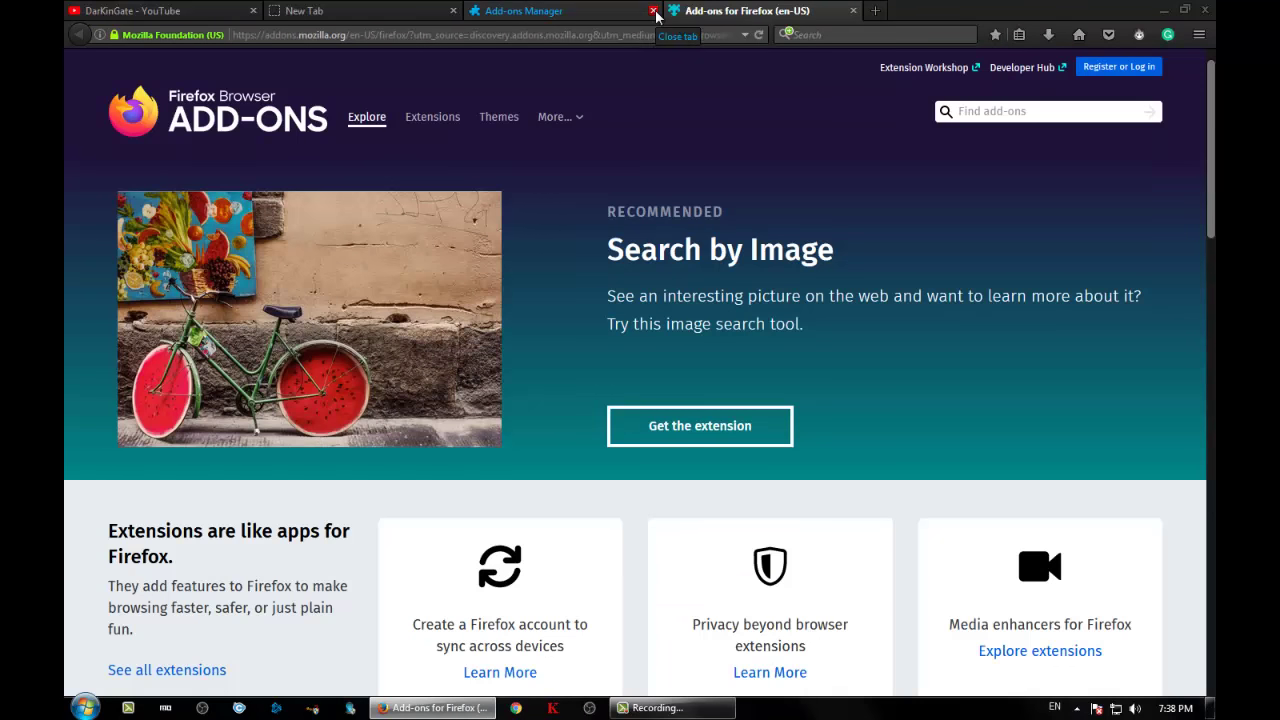
click(654, 12)
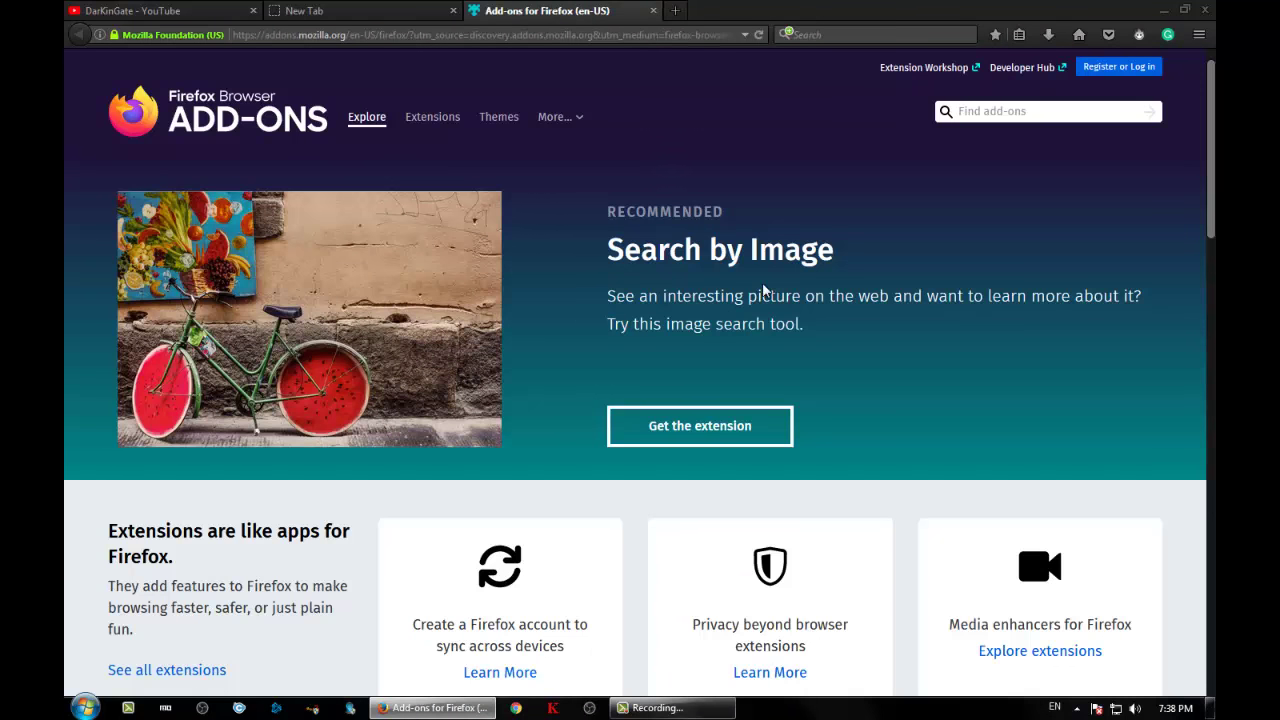
- Search the add-ons site for an adblocker and open the AdBlocker Ultimate extension page
click(998, 110)
text(ad)
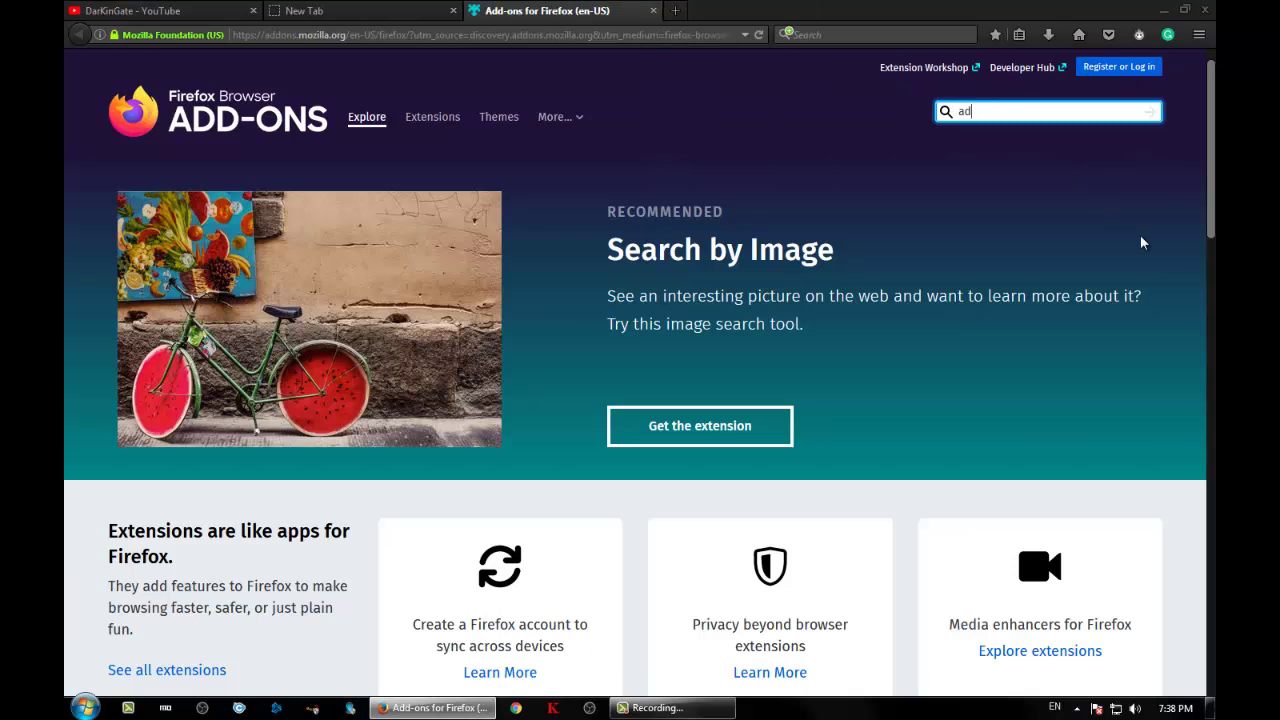
text(blocke)
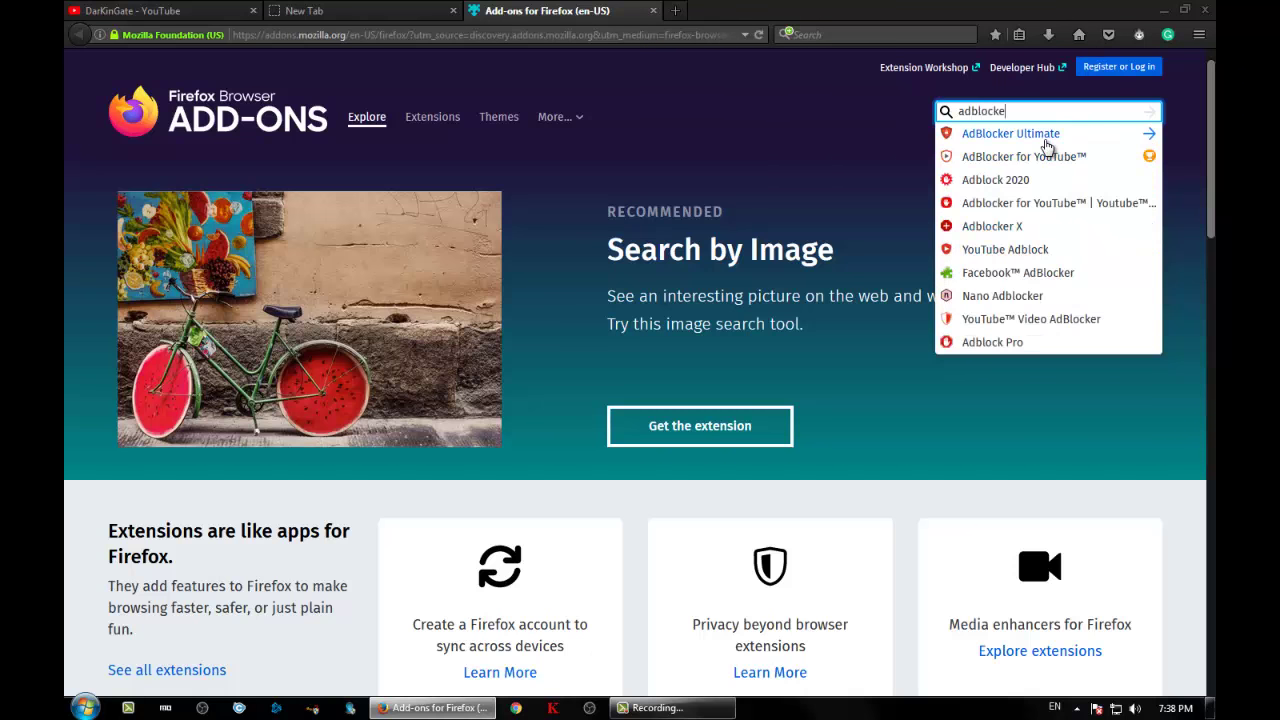
click(1040, 137)
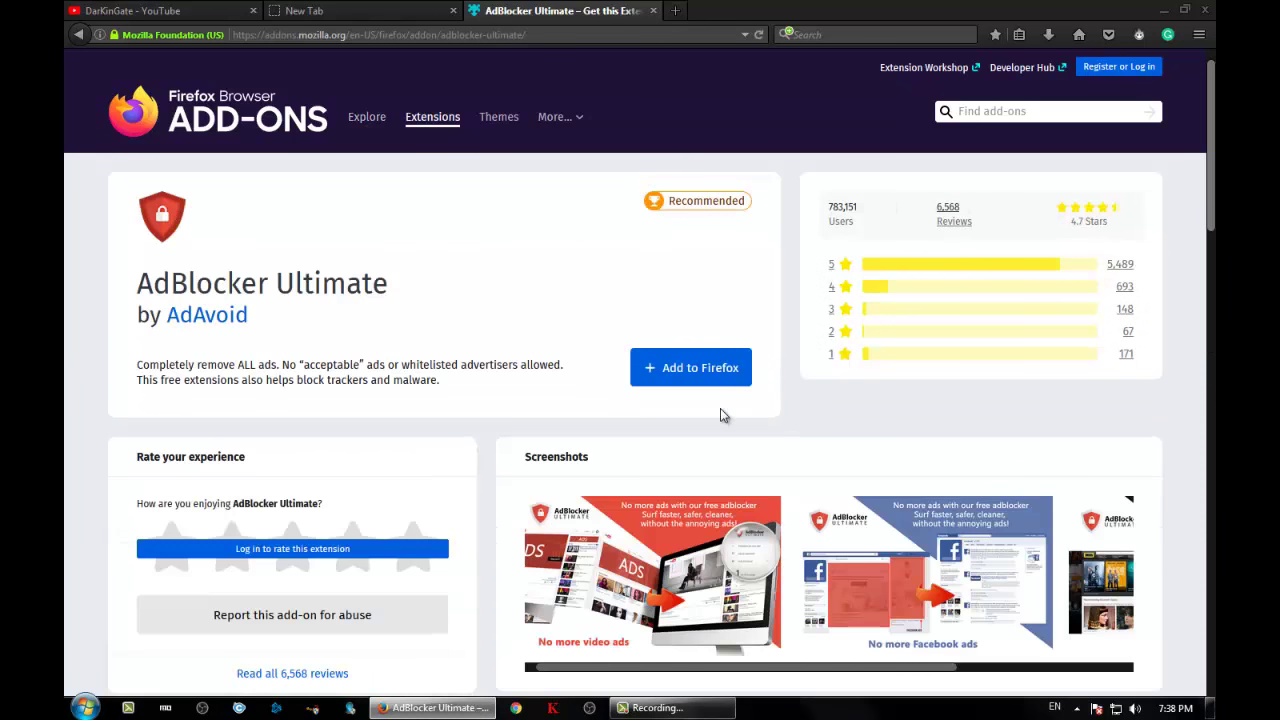
- Review the listed features of AdBlocker Ultimate and add the extension to Firefox
scroll(740, 390, down, 1)
scroll(700, 420, down, 5)
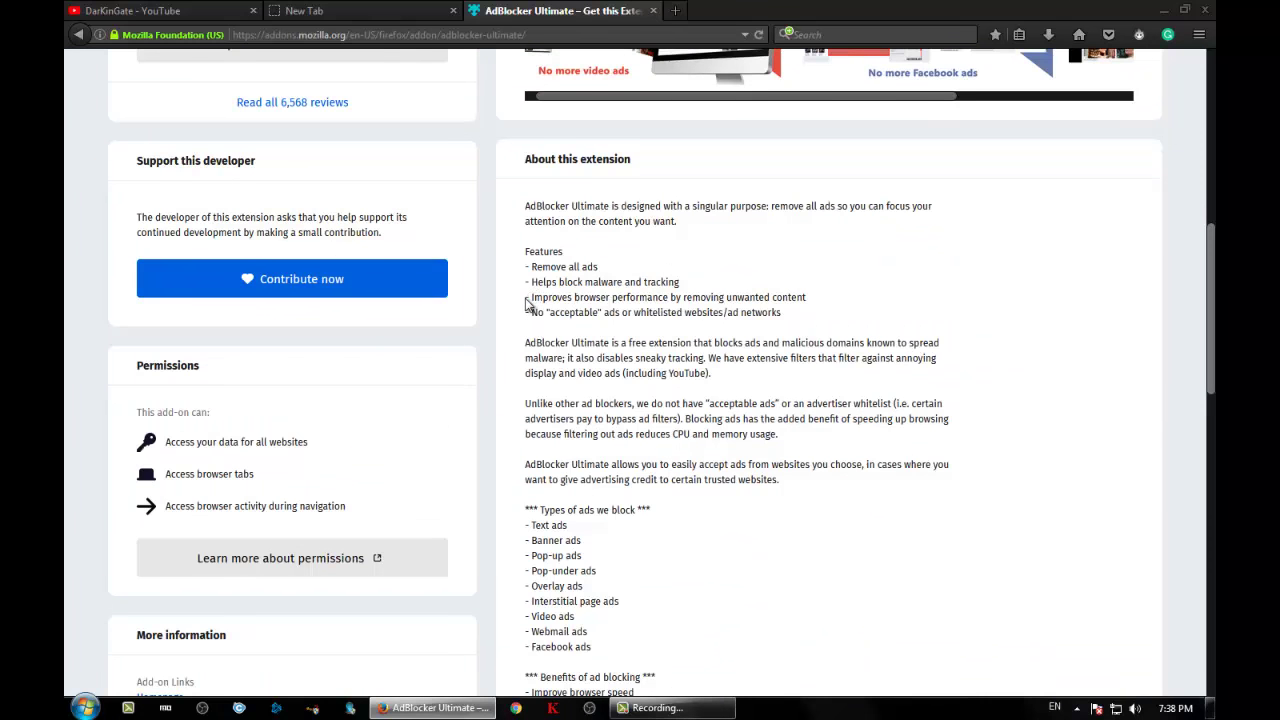
drag(526, 300, 830, 302)
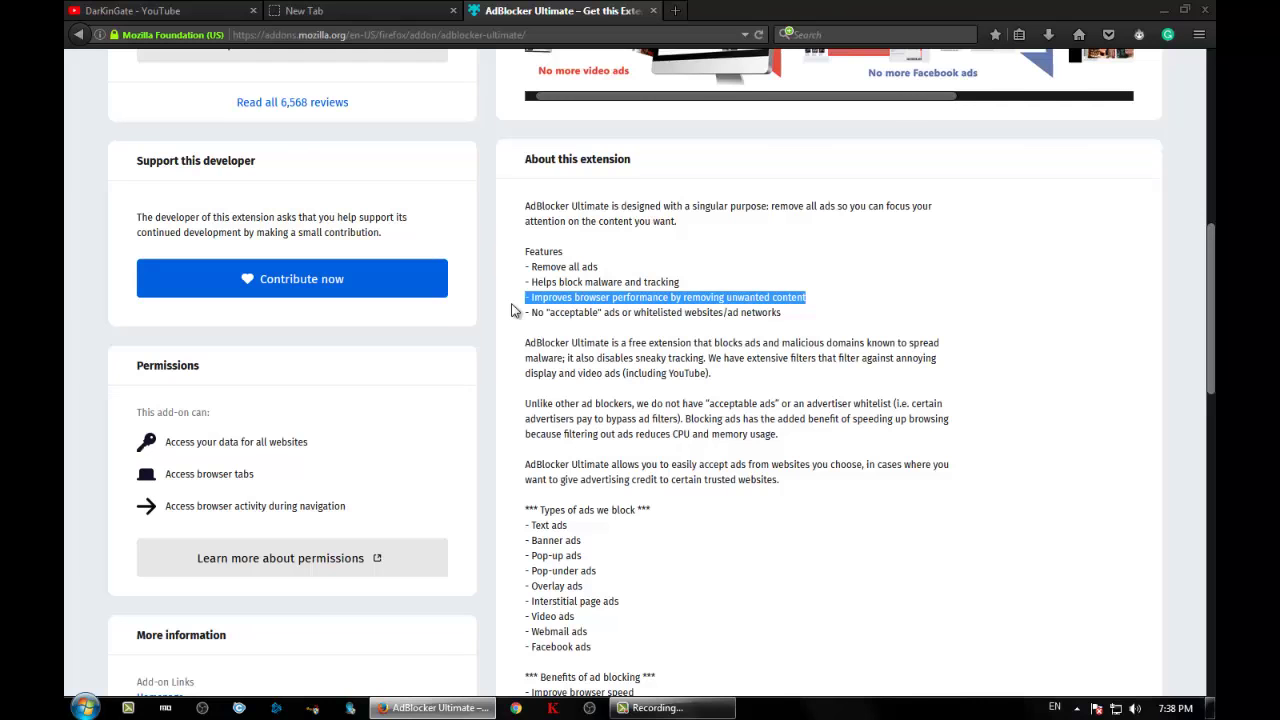
click(854, 314)
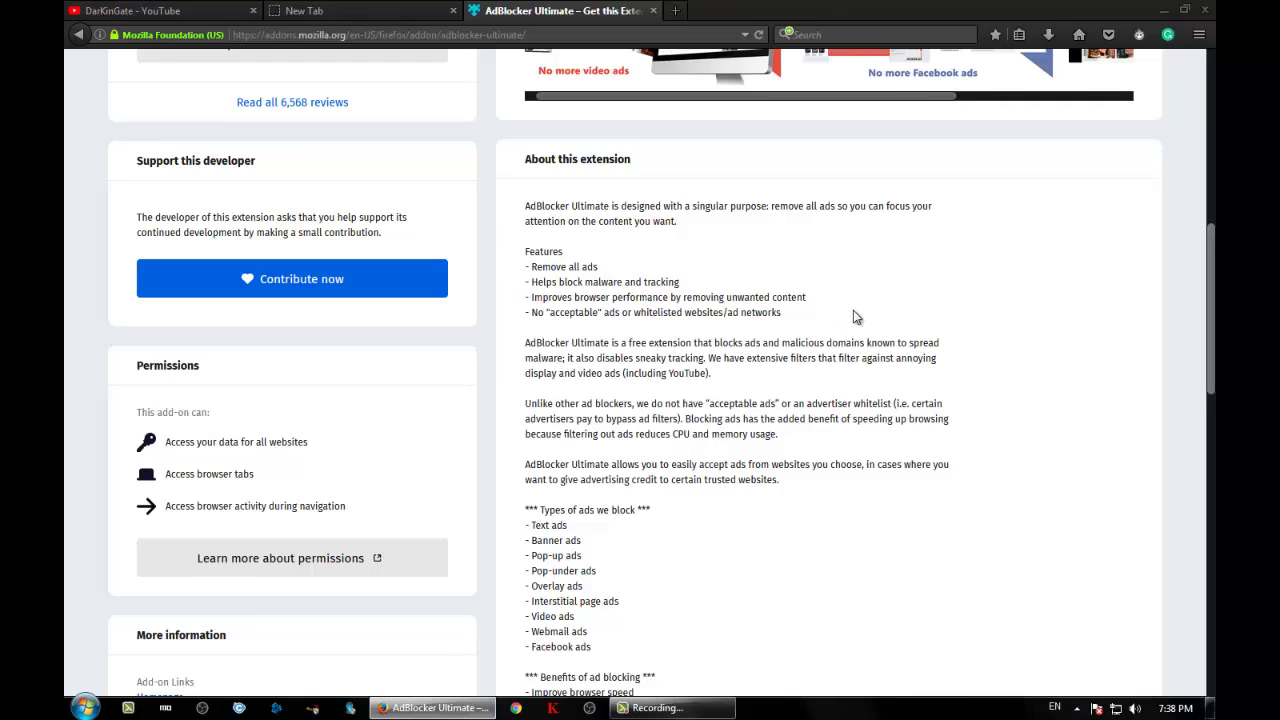
scroll(853, 310, up, 10)
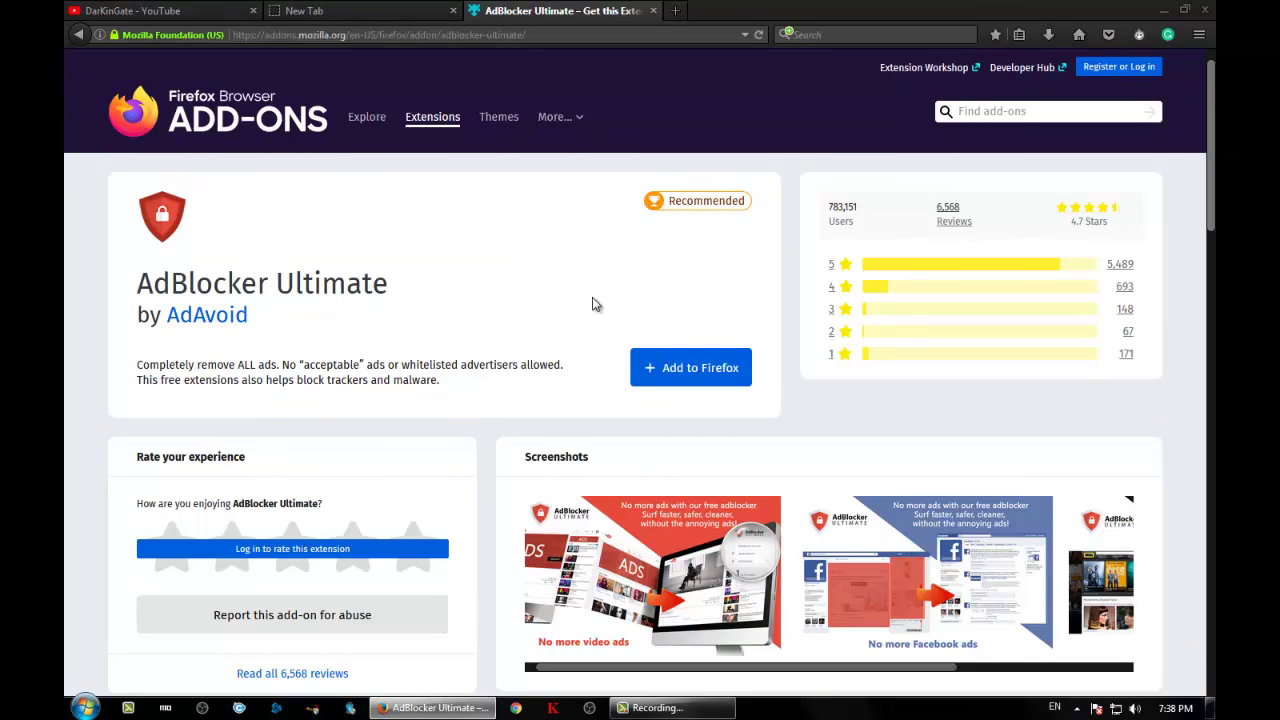
click(678, 367)
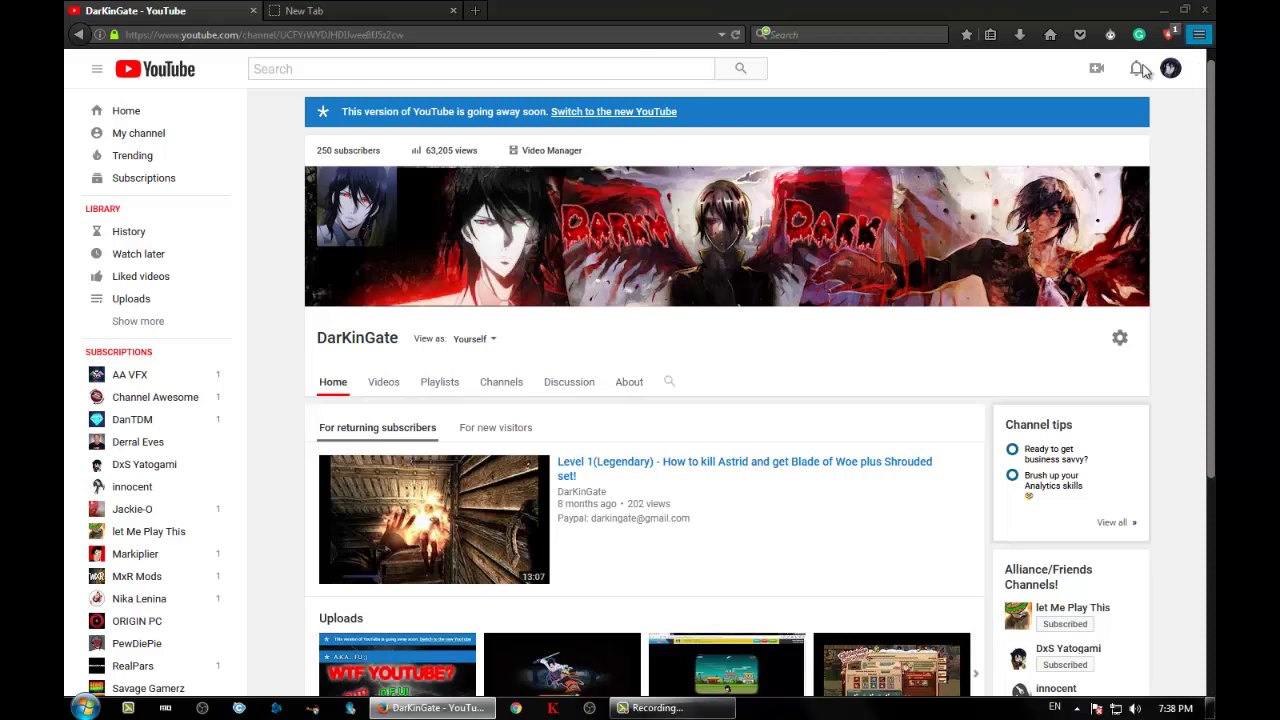
- Check the AdBlocker Ultimate options for the YouTube channel page and reload the page
click(1168, 34)
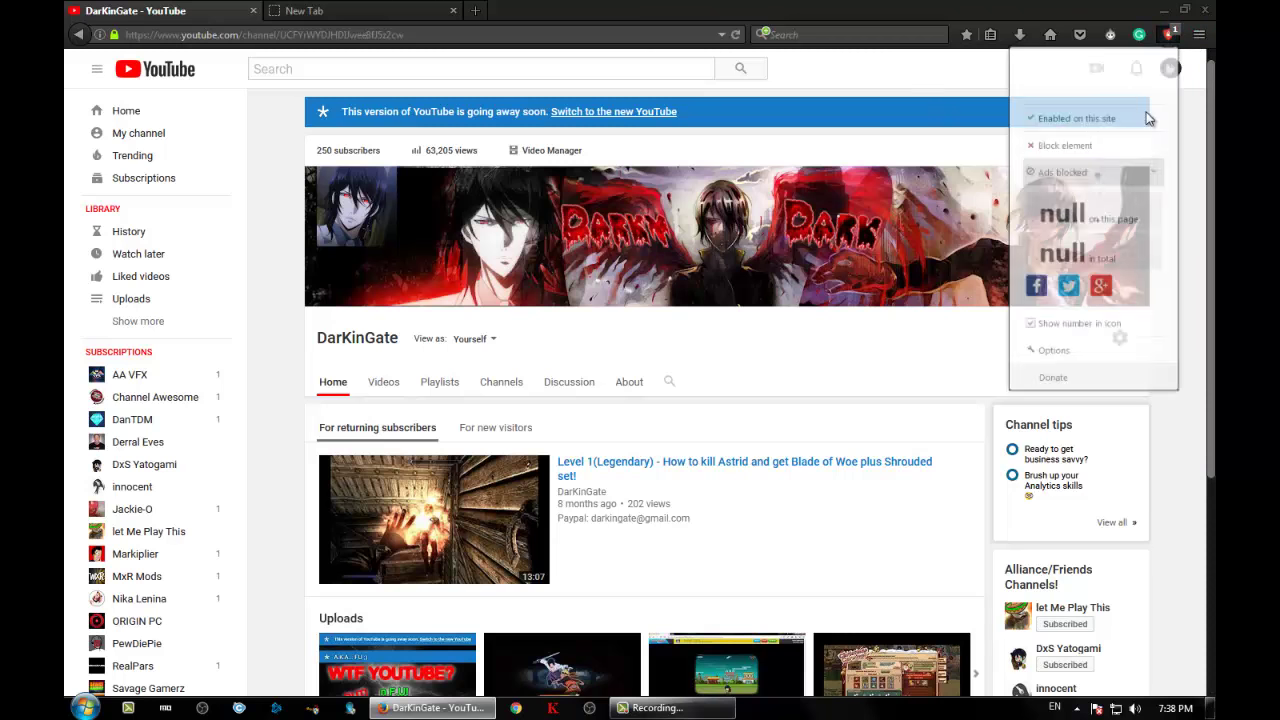
right_click(834, 90)
click(927, 102)
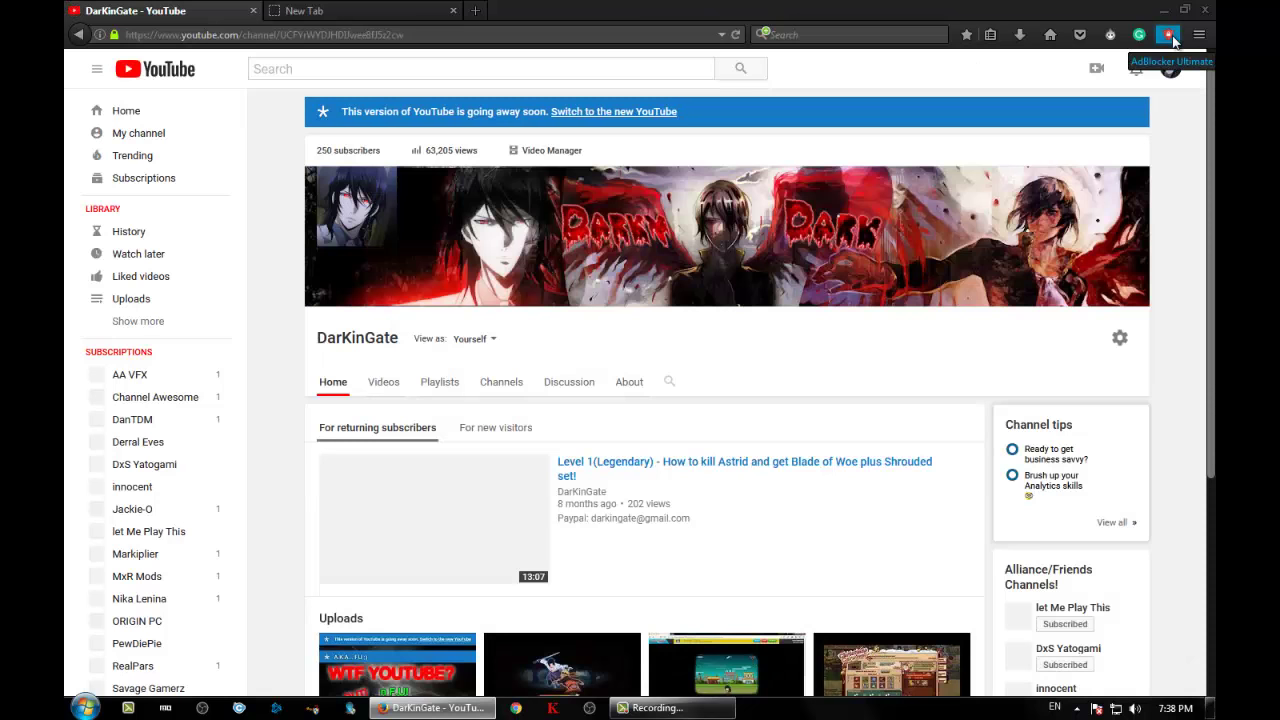
- Block the whole "Switch to the new YouTube" notice banner with AdBlocker Ultimate's Block element, with Block similar elements enabled
click(1170, 36)
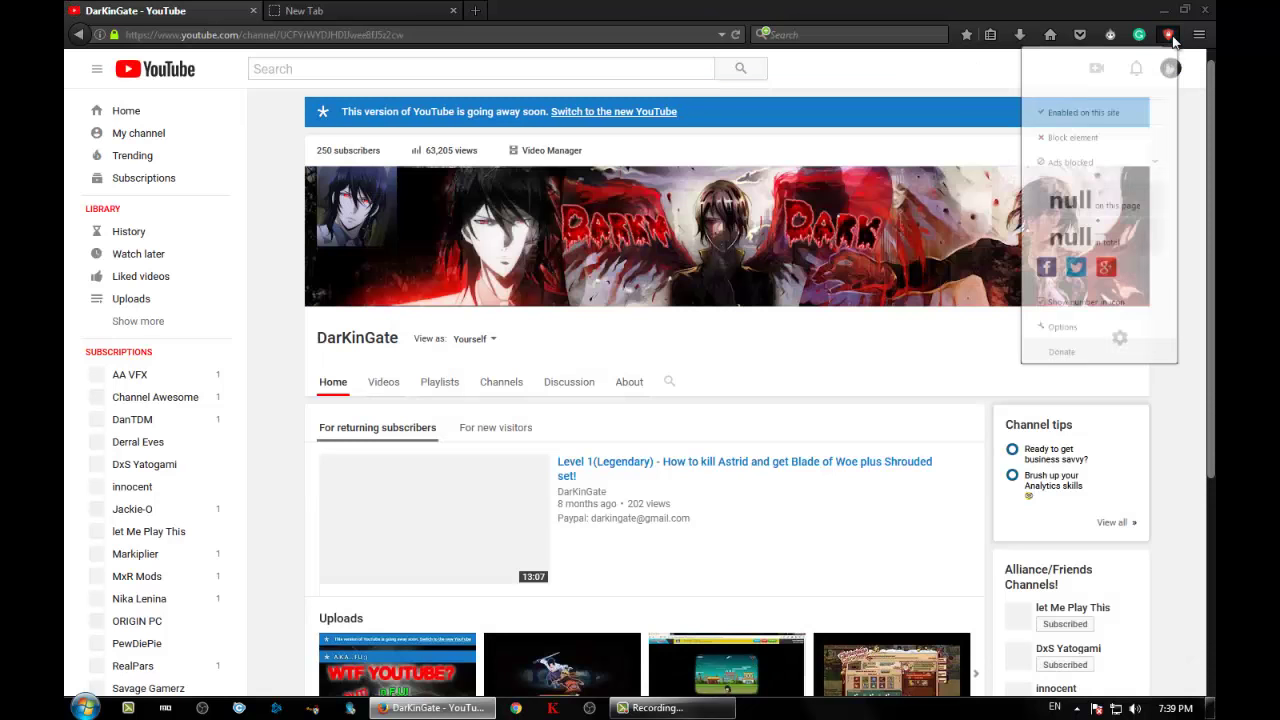
click(1046, 165)
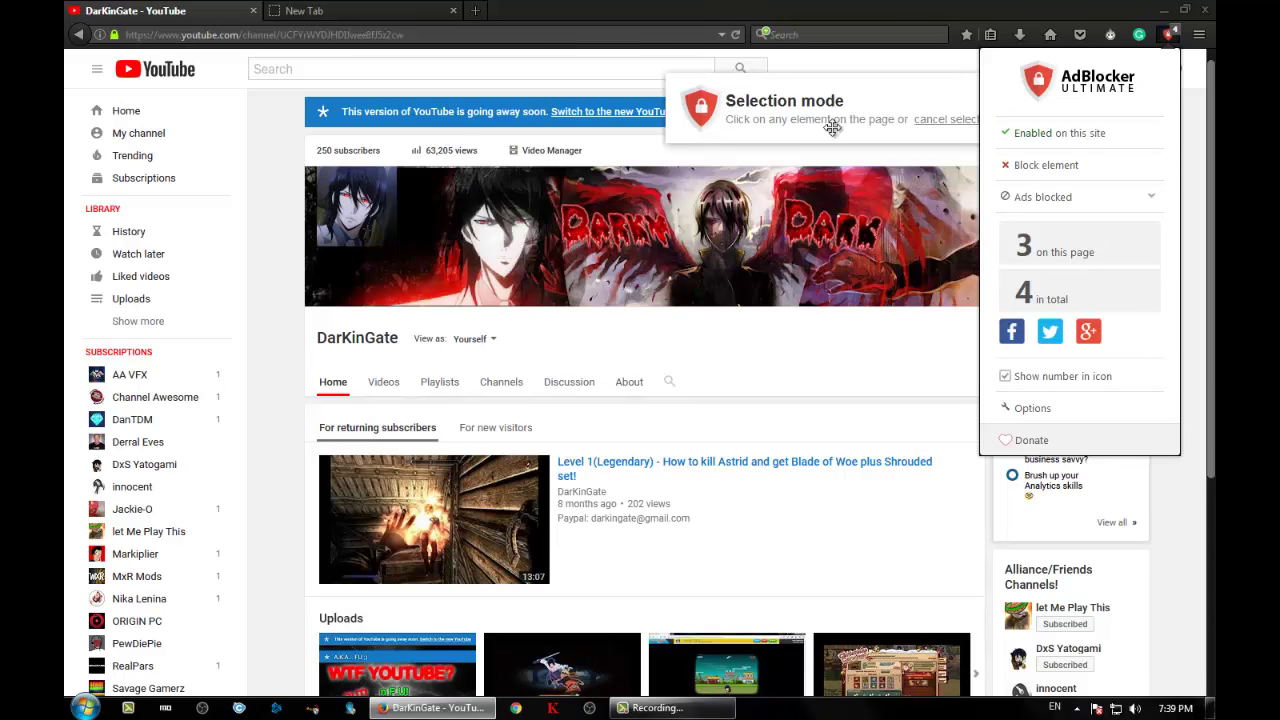
click(294, 101)
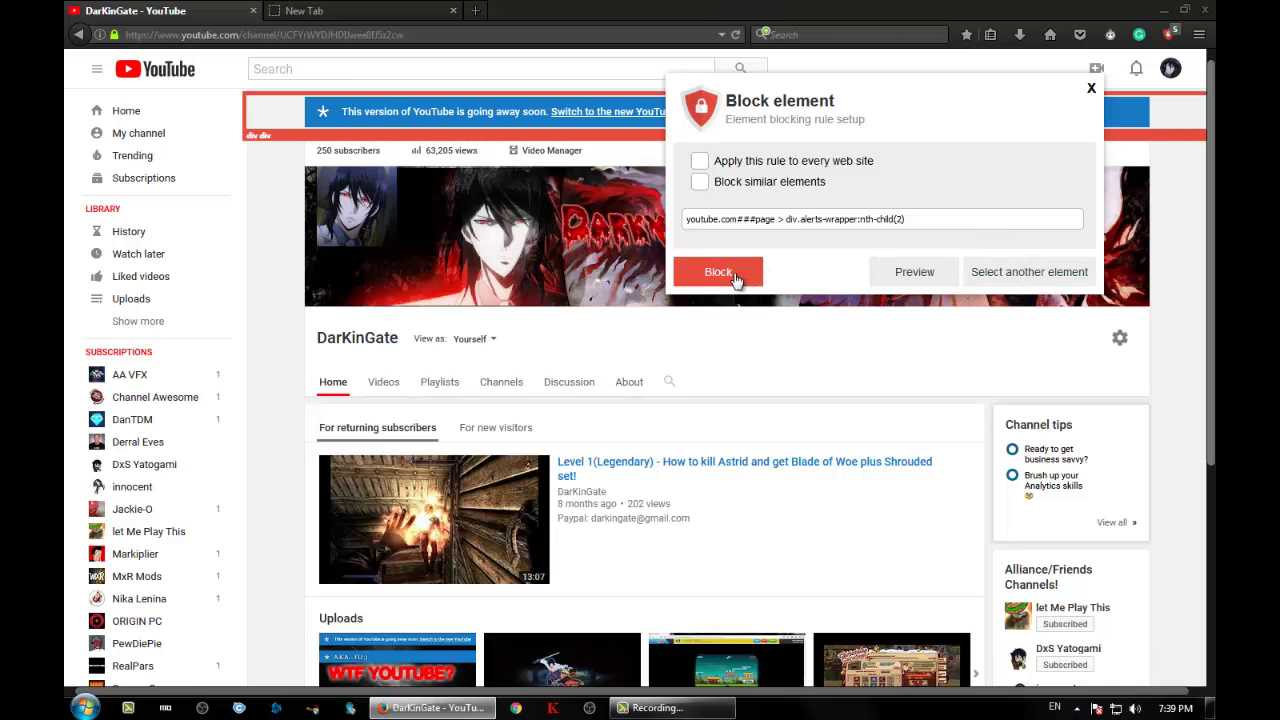
click(701, 183)
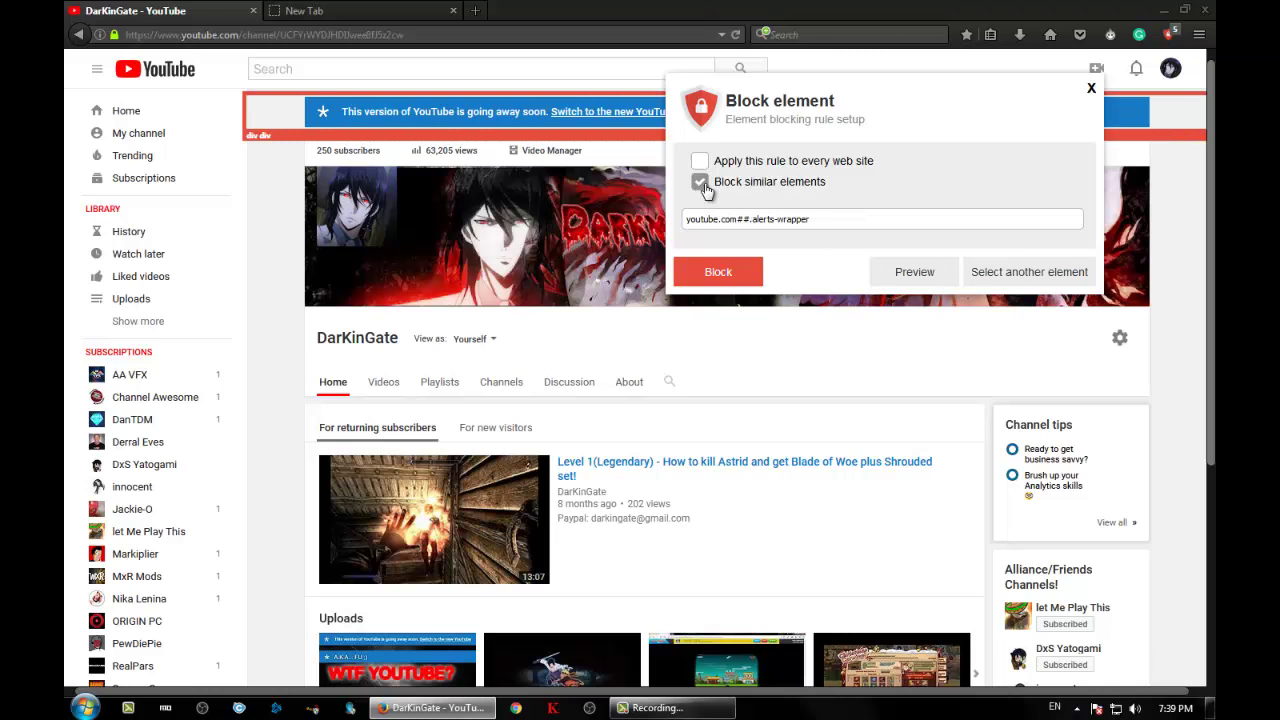
click(701, 184)
click(701, 184)
click(701, 184)
click(701, 184)
click(735, 277)
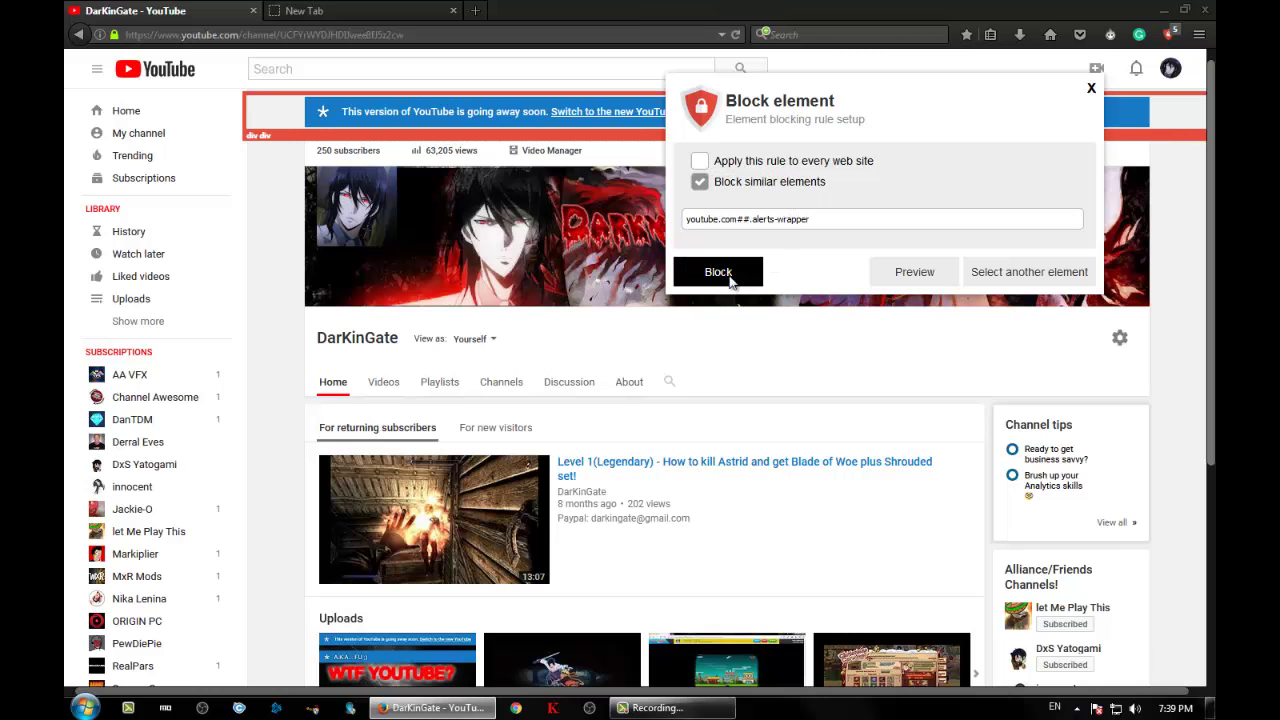
- Reload the channel page and check its Videos and Home sections for the notice banner
right_click(762, 293)
click(852, 306)
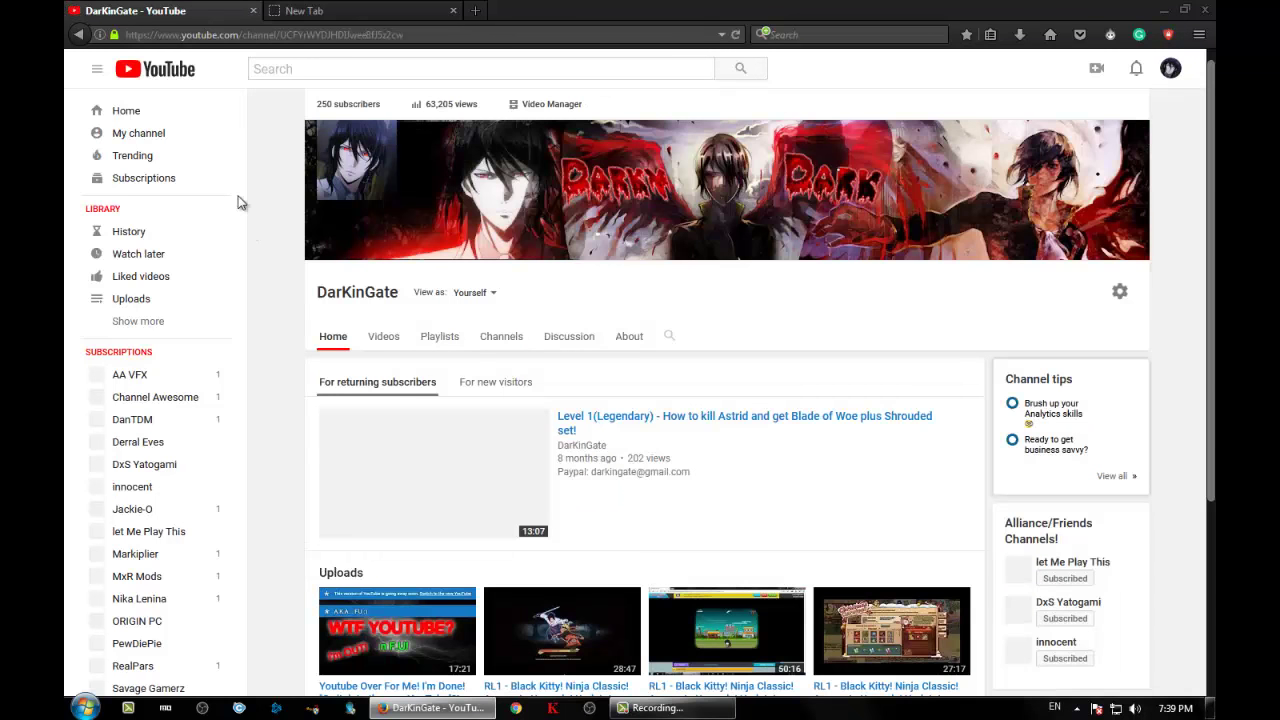
click(383, 336)
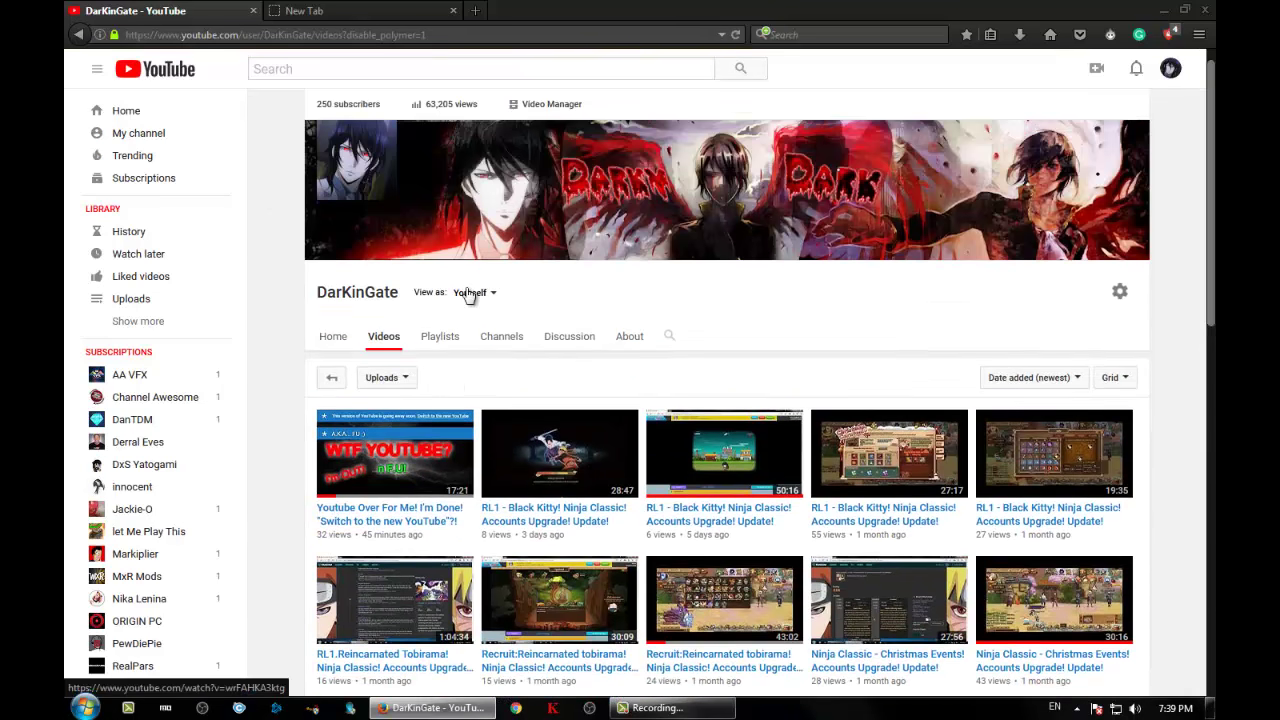
click(333, 336)
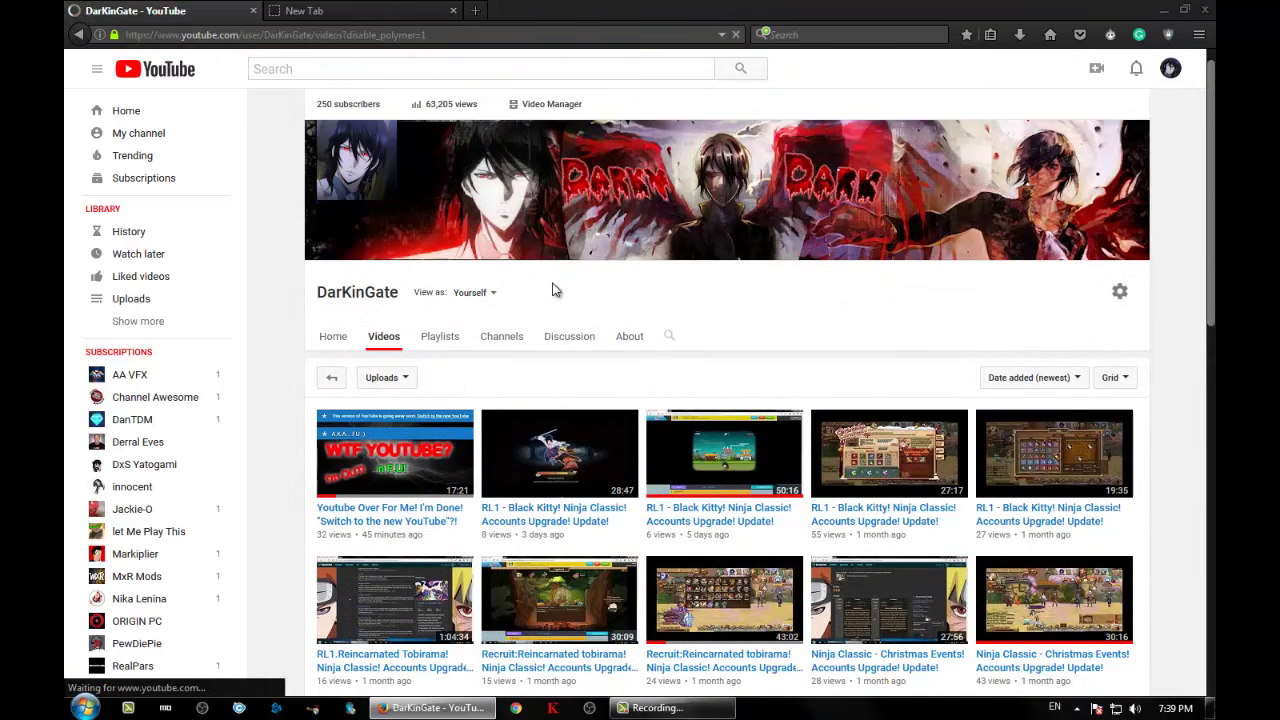